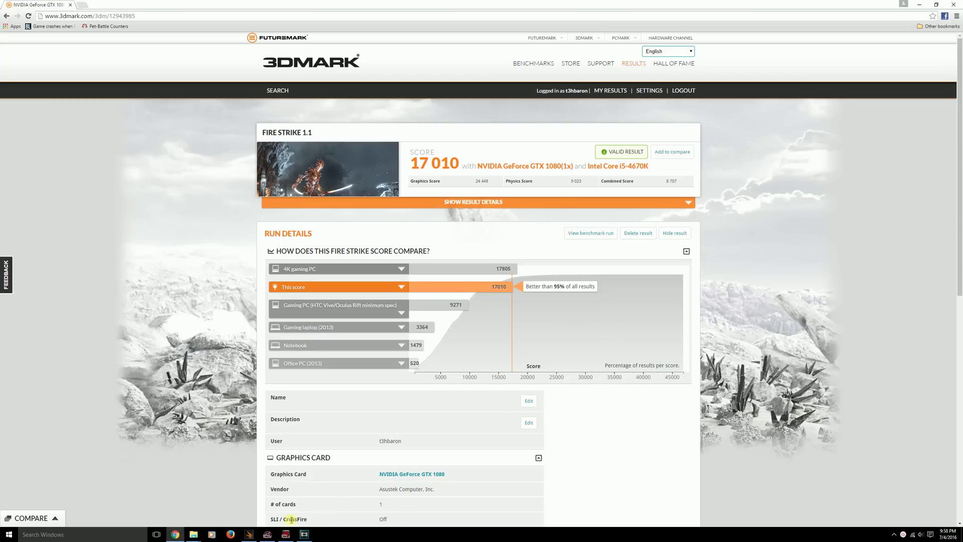
Step: Bring GPU Tweak II up from the taskbar over the Fire Strike 1.1 results, showing OC mode at 111%
click(287, 536)
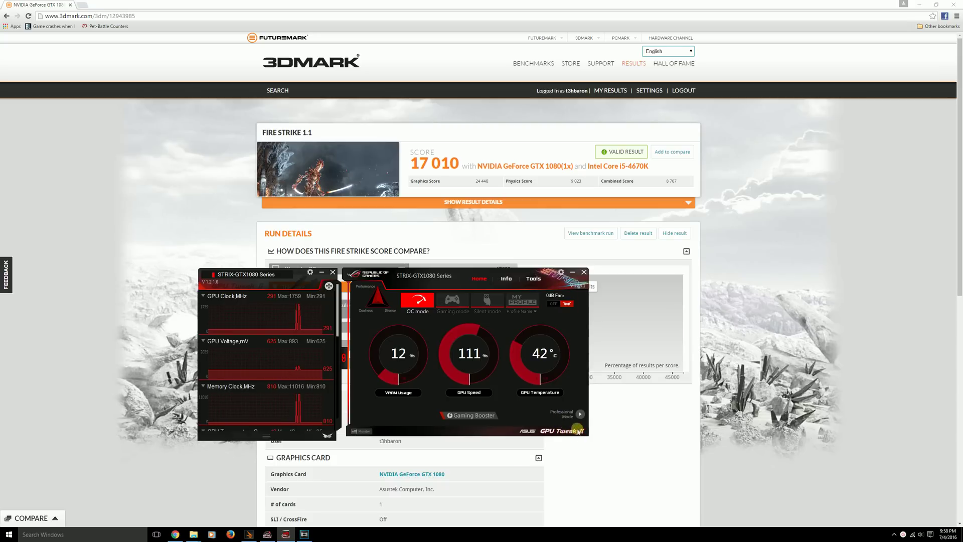
Step: Raise the GPU Tweak windows and try Gaming and Silent mode before returning to OC mode
drag(424, 281, 431, 220)
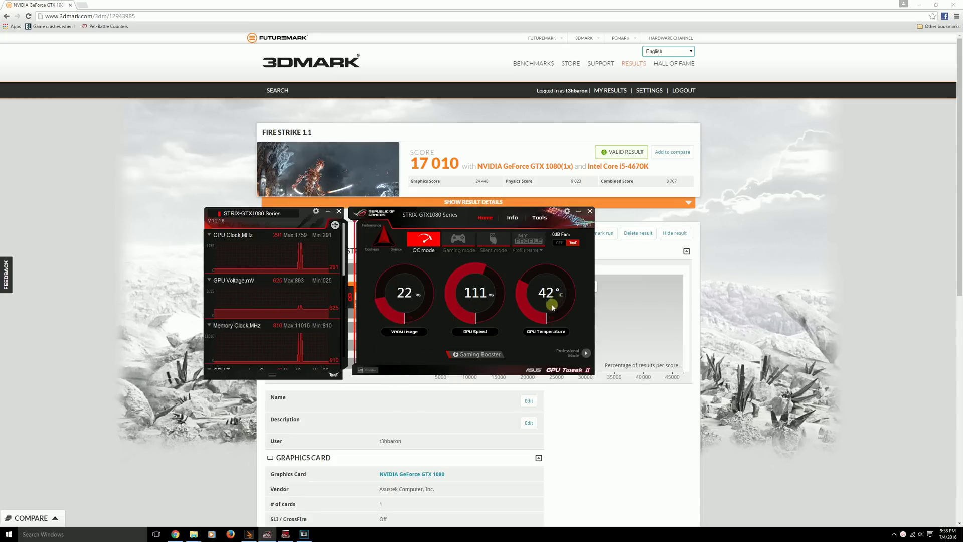
click(459, 243)
click(493, 242)
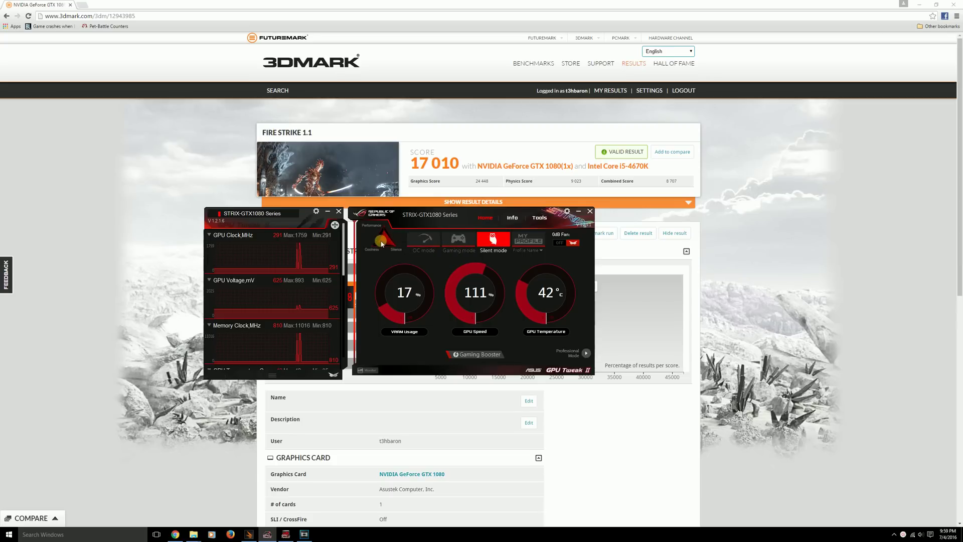
click(430, 245)
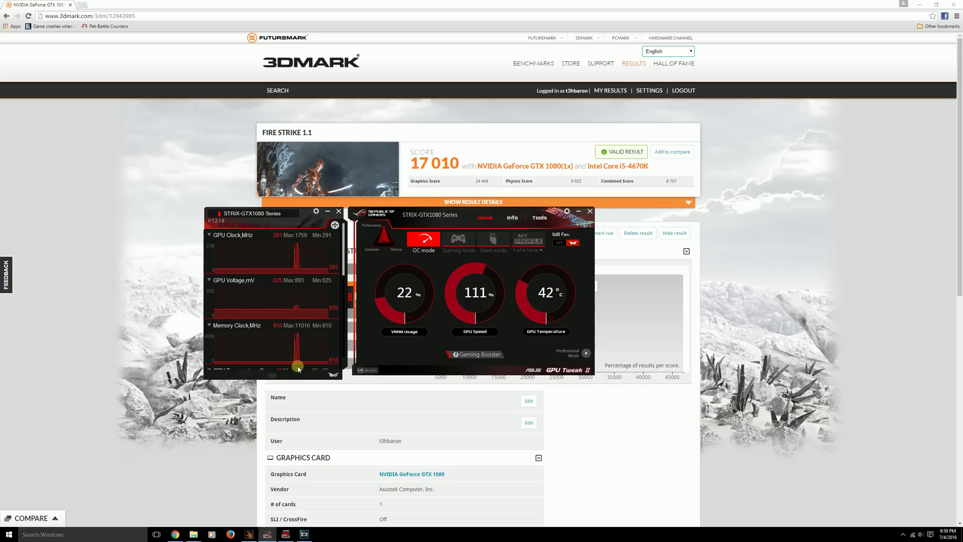
Step: Make the monitor window taller to show more graphs and position it above the score chart
drag(377, 221, 387, 117)
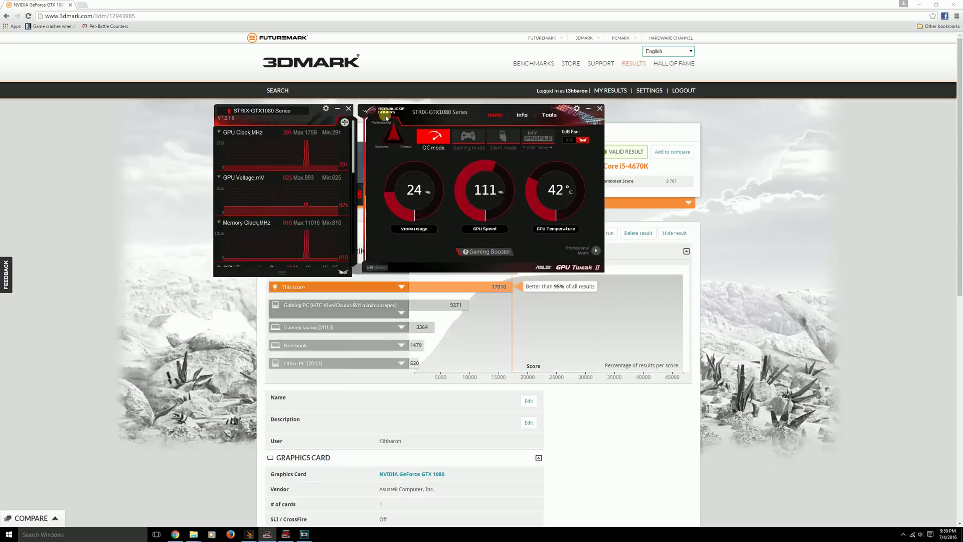
drag(305, 274, 306, 371)
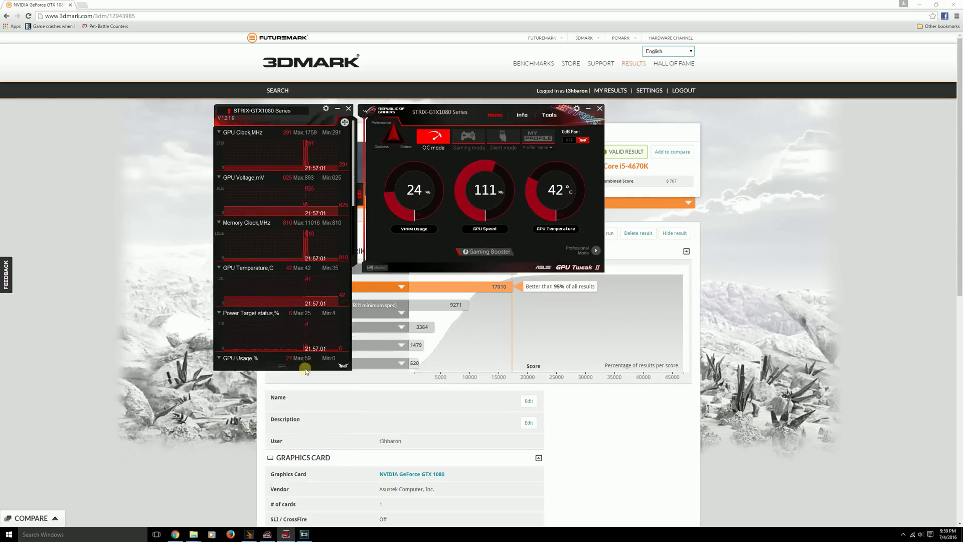
click(344, 122)
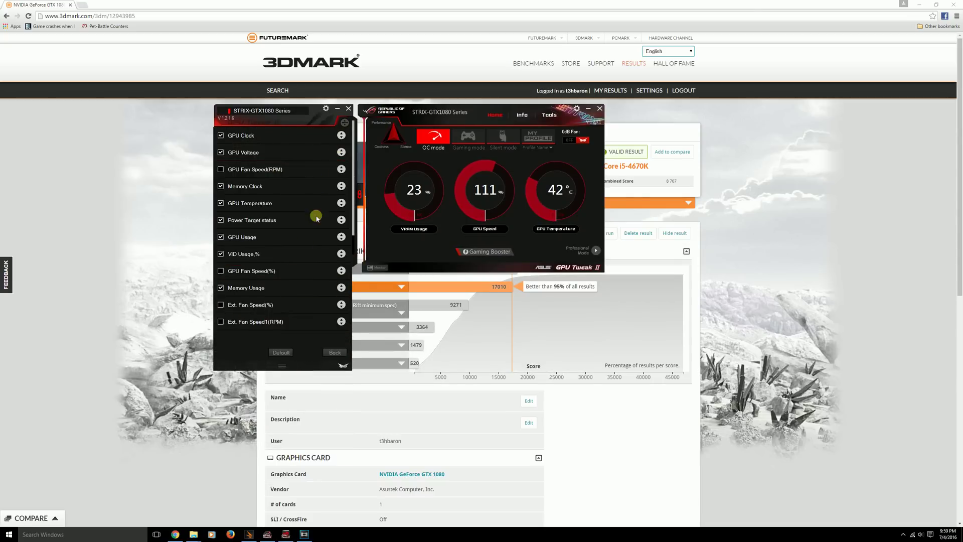
click(346, 123)
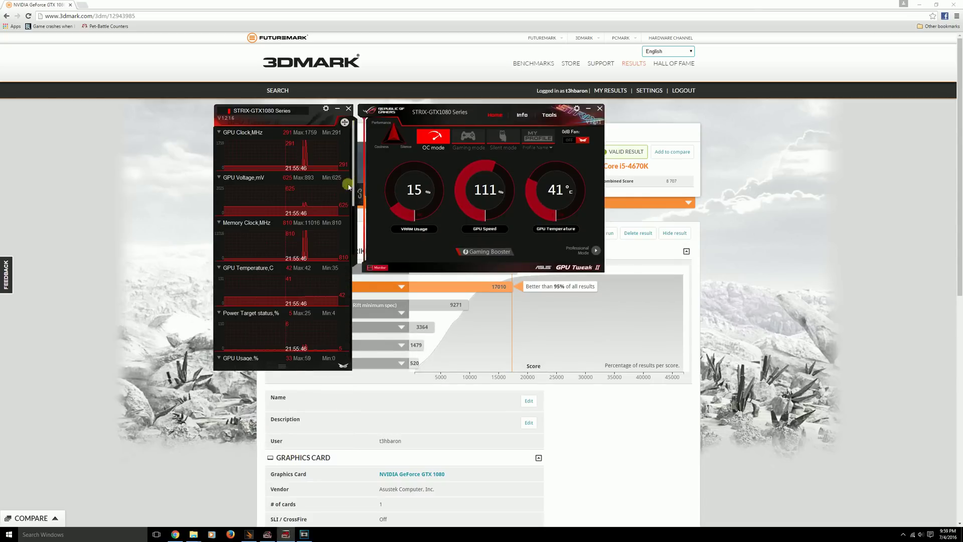
mouse_move(299, 119)
mouse_down()
mouse_move(167, 141)
mouse_move(296, 121)
mouse_up()
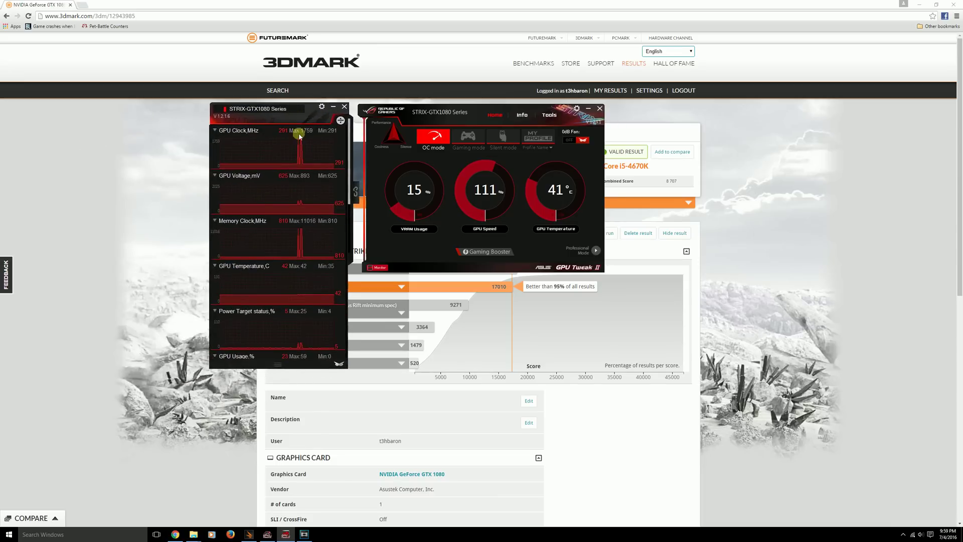
click(359, 191)
click(267, 535)
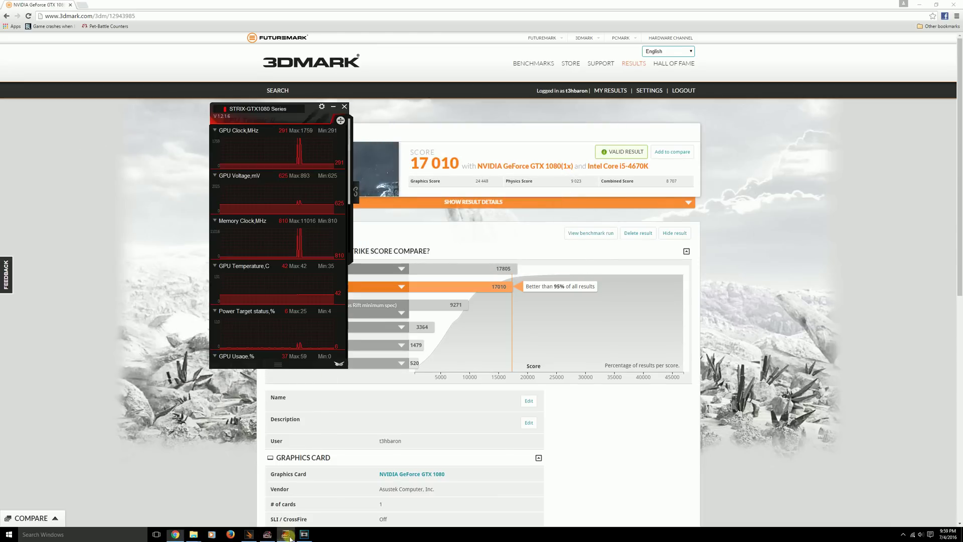
drag(365, 186, 370, 187)
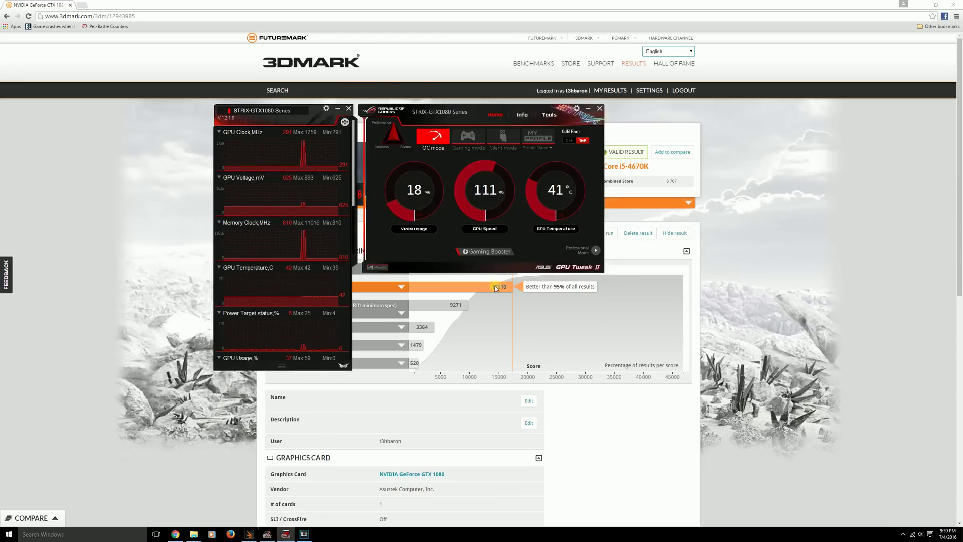
Step: Switch to Professional Mode and apply the OC Mode profile (1936 MHz boost, 10010 MHz memory, 110% power)
click(593, 251)
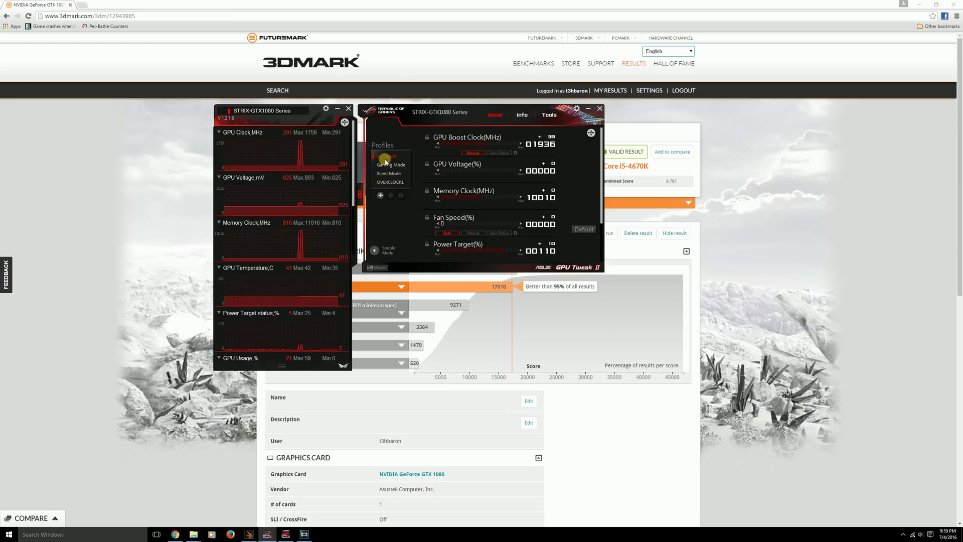
drag(408, 117, 430, 195)
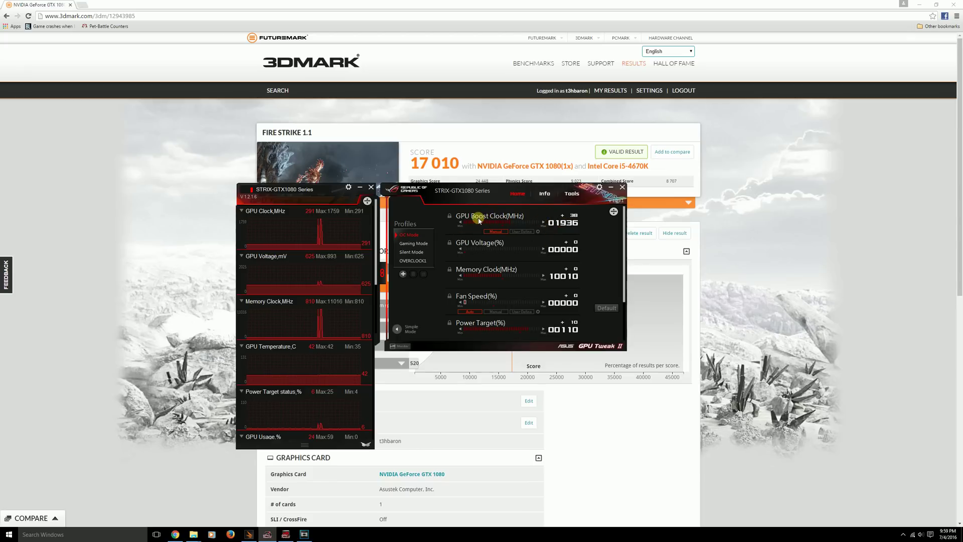
click(409, 235)
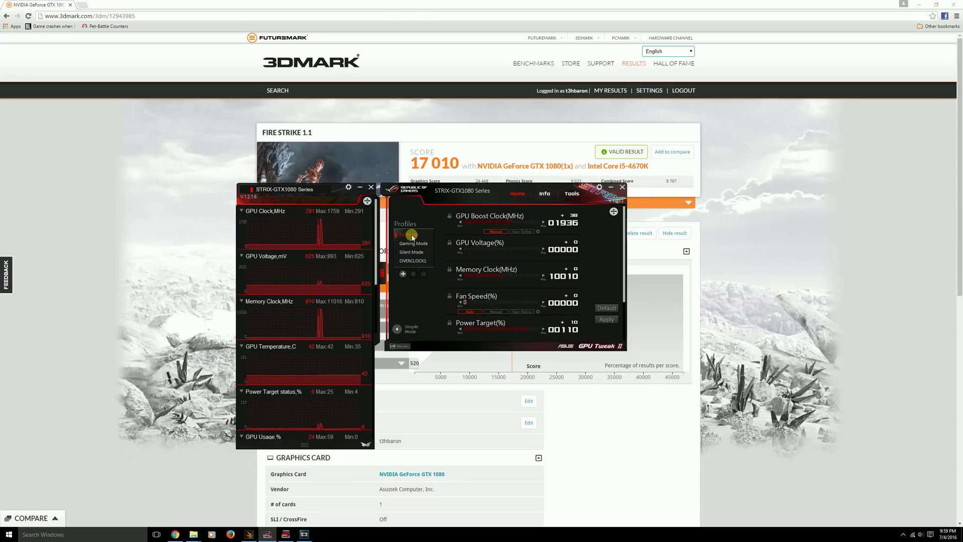
click(606, 320)
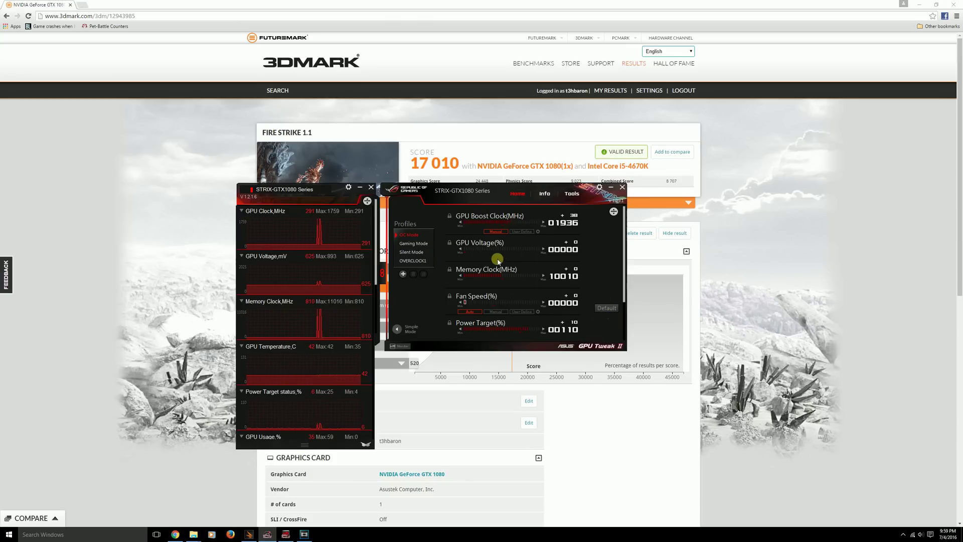
scroll(499, 256, down, 2)
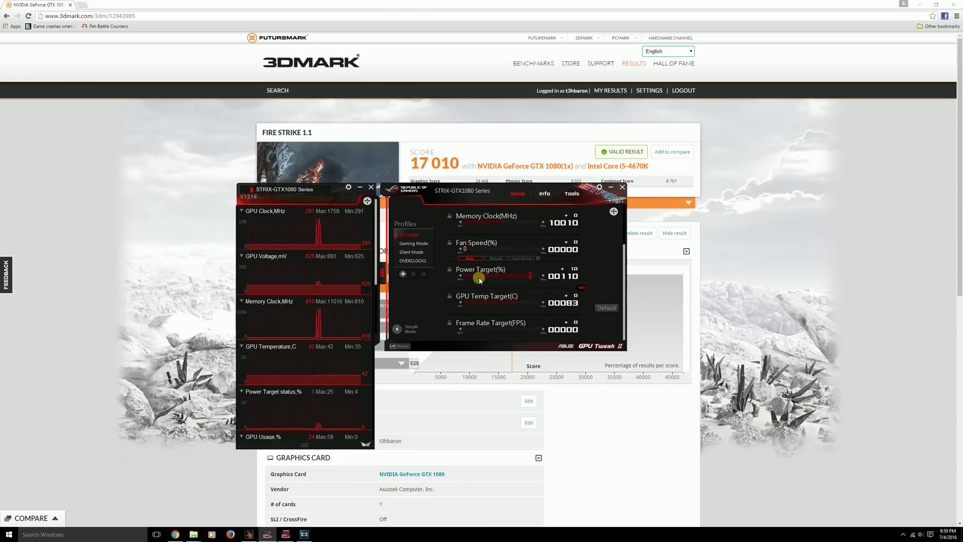
Step: Apply Power Target 120% (+20), then apply GPU Temp Target 90°C (+7)
click(581, 290)
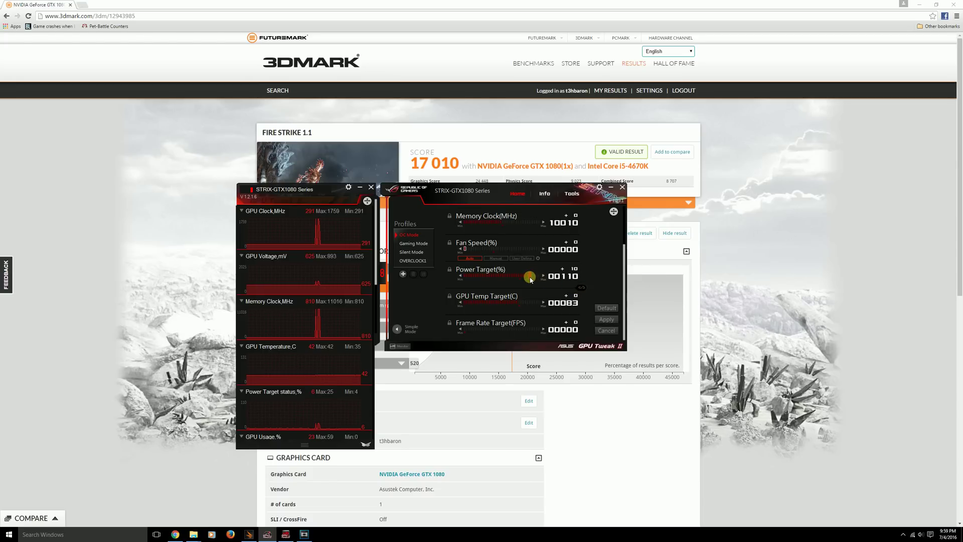
drag(542, 277, 559, 278)
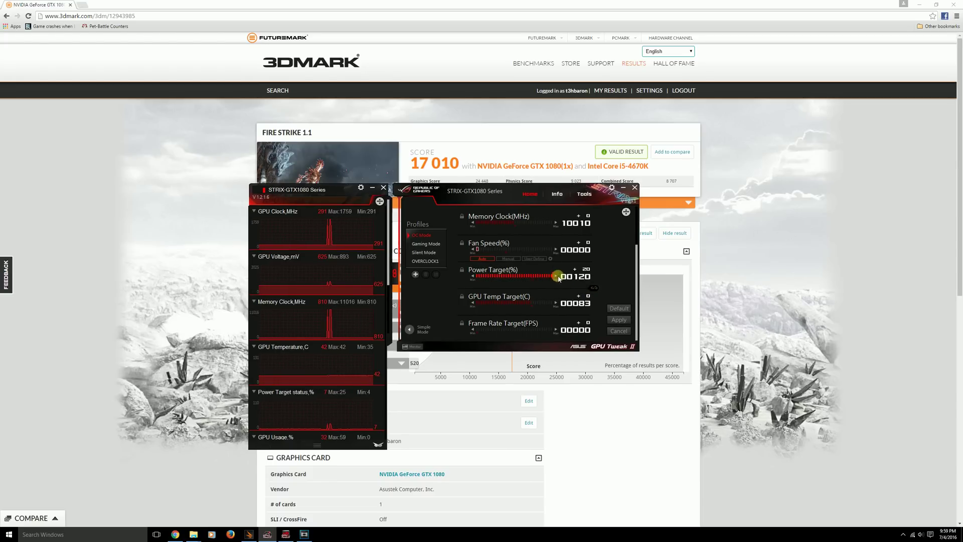
click(618, 320)
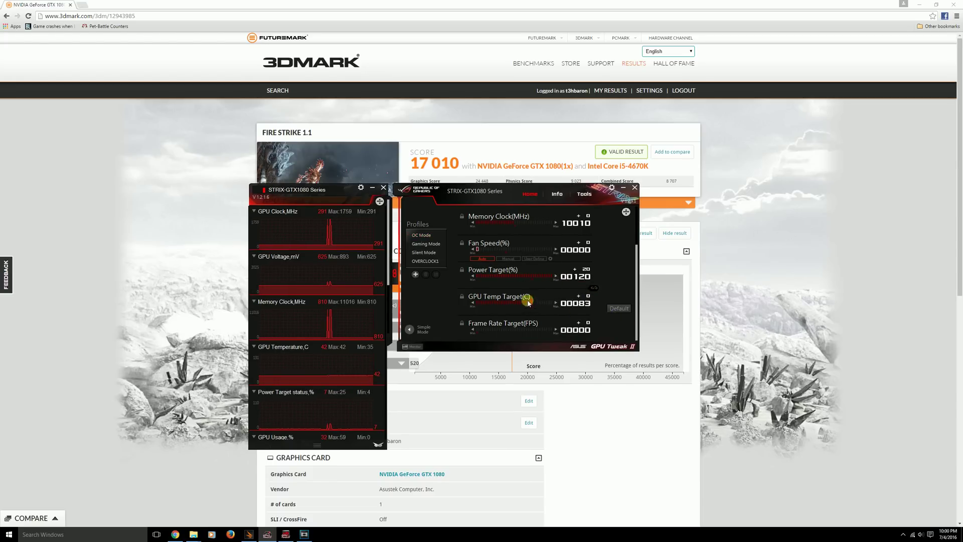
click(532, 303)
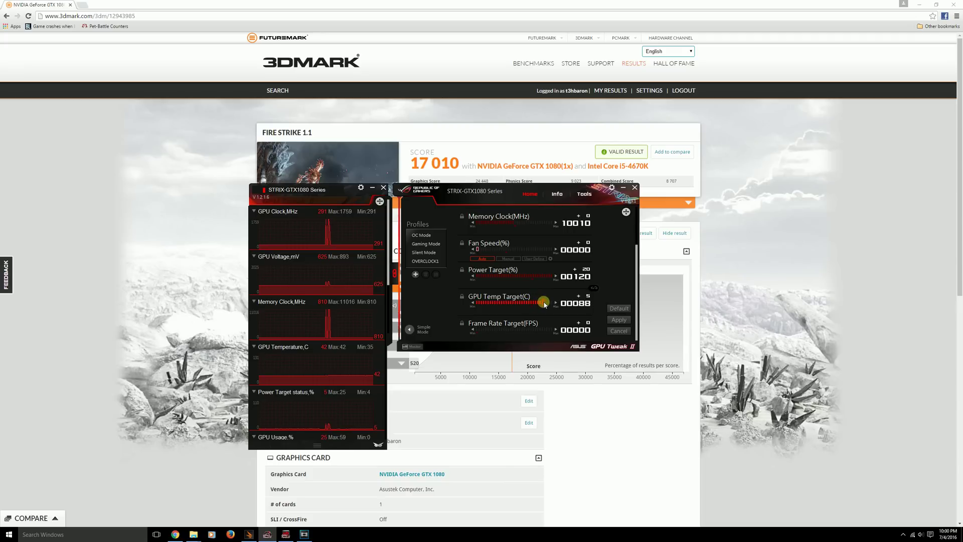
click(618, 319)
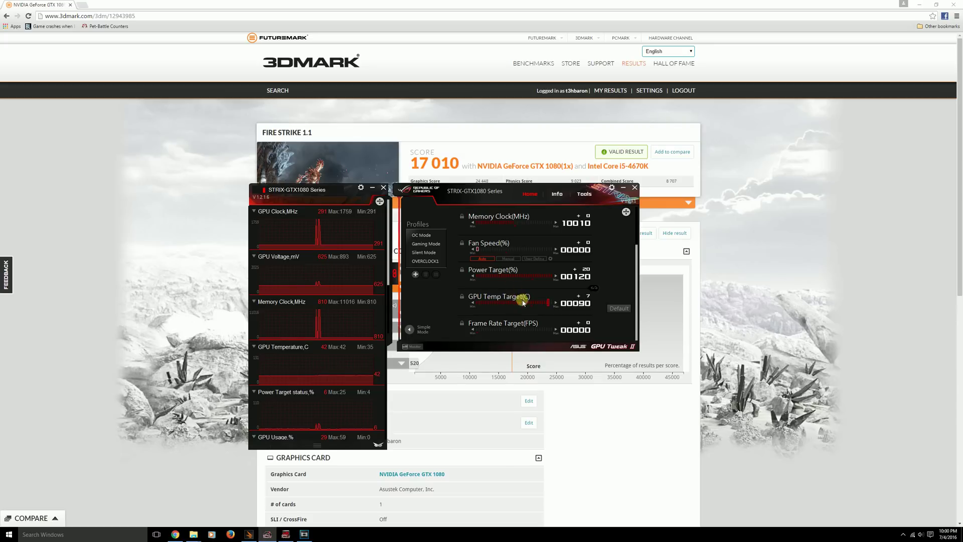
Step: Set fan speed to User Define with a curve from 38% at 55°C to 100% at 68°C
scroll(529, 294, up, 2)
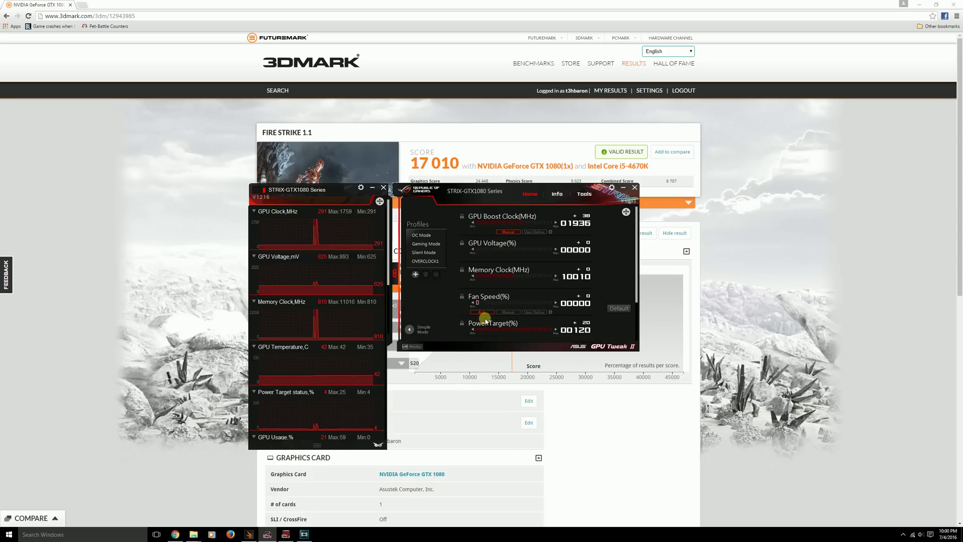
click(535, 312)
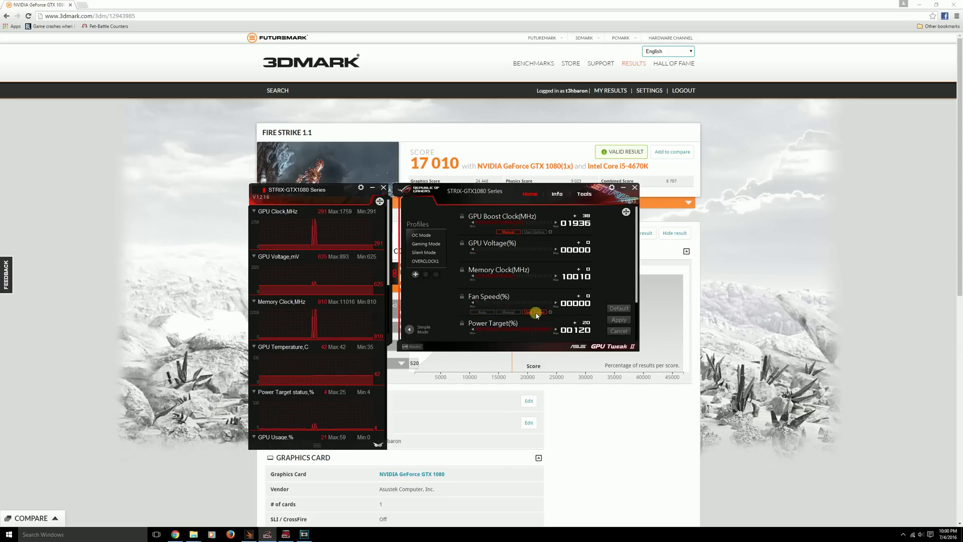
click(550, 313)
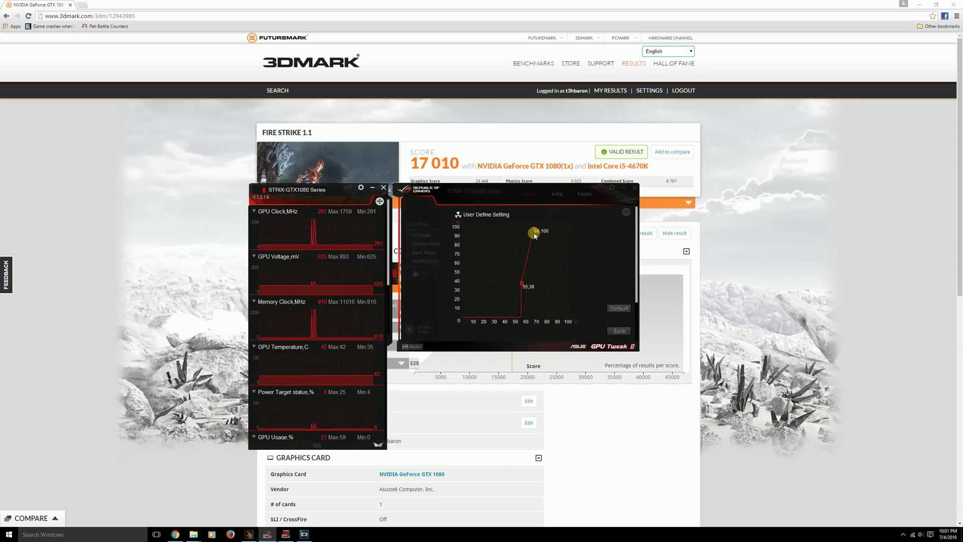
drag(533, 232, 546, 260)
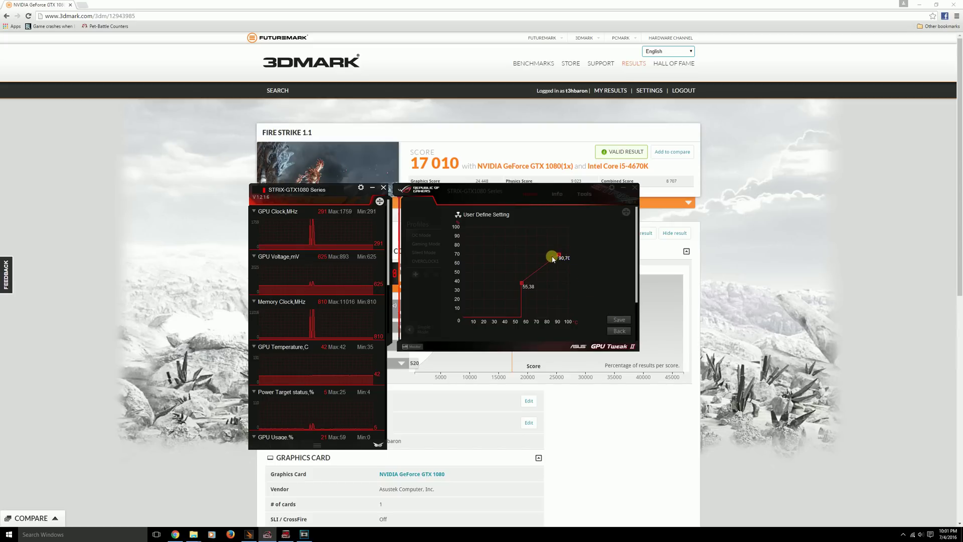
drag(559, 258, 536, 223)
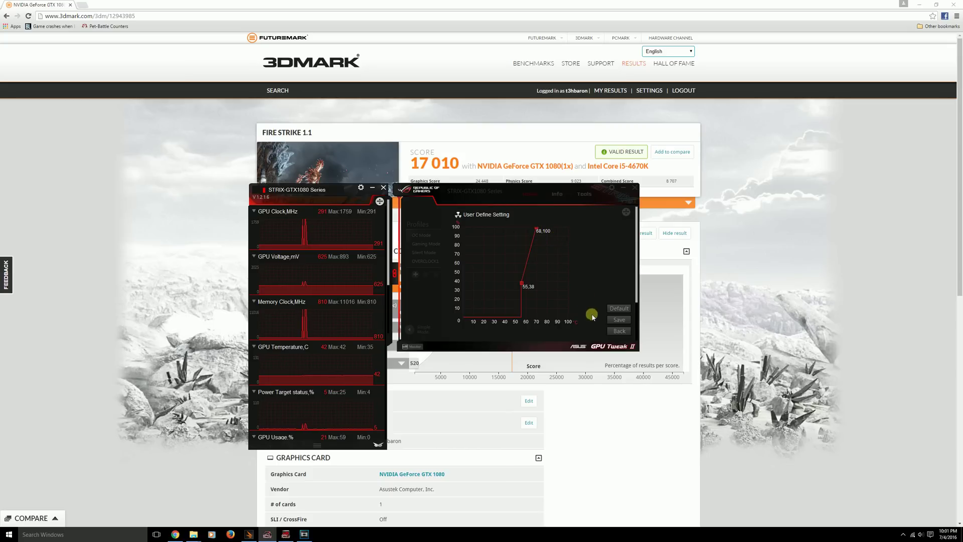
Step: Save the fan curve, then raise the boost clock to 1946 and 1956 MHz, applying each
click(618, 320)
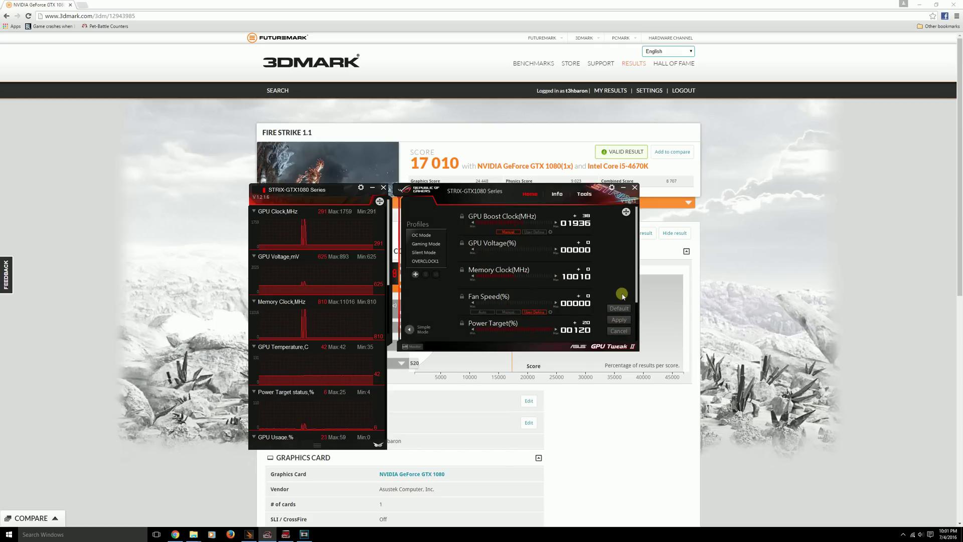
click(619, 323)
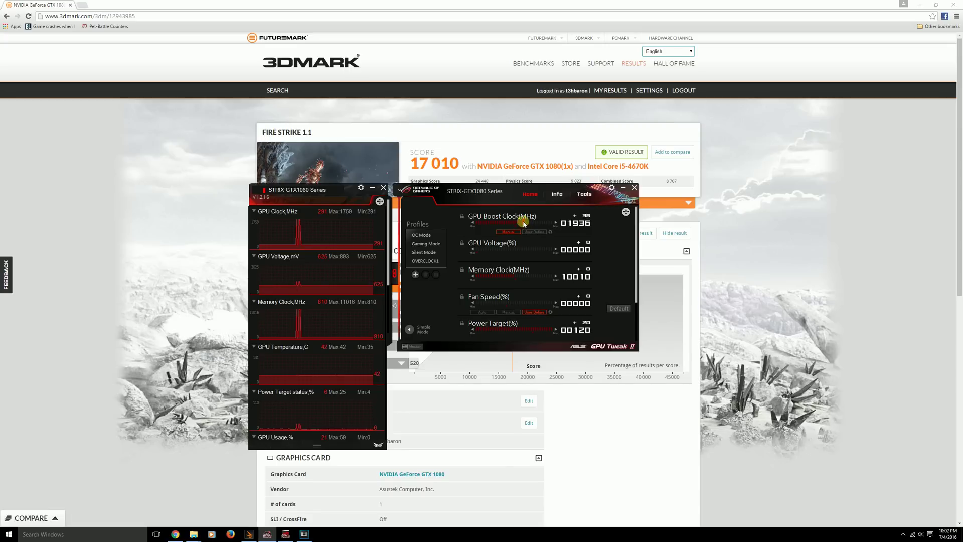
drag(524, 226, 527, 226)
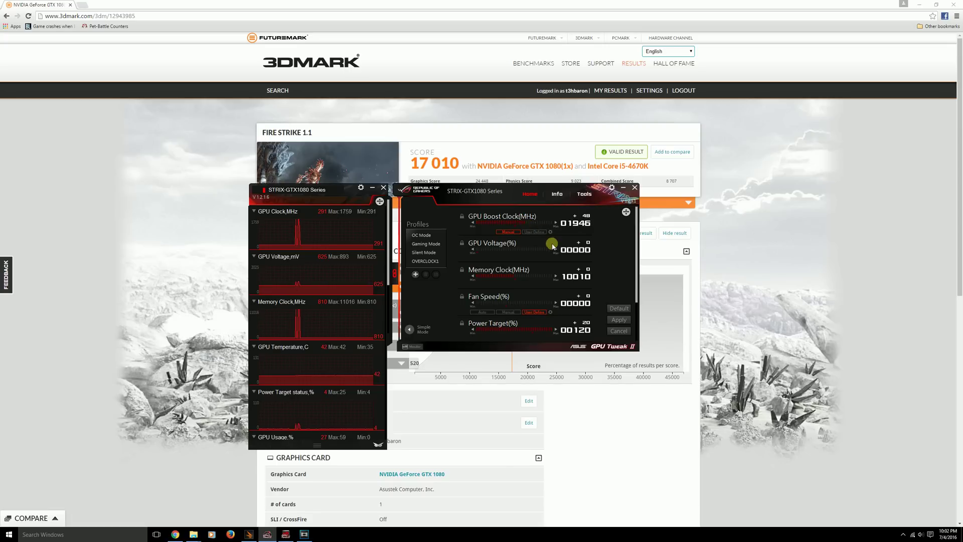
click(620, 321)
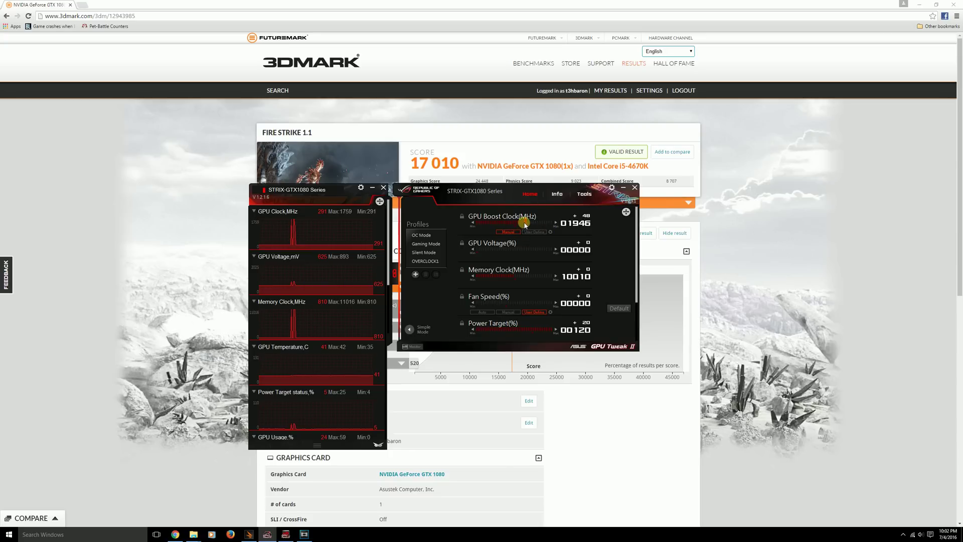
drag(526, 224, 528, 224)
click(619, 320)
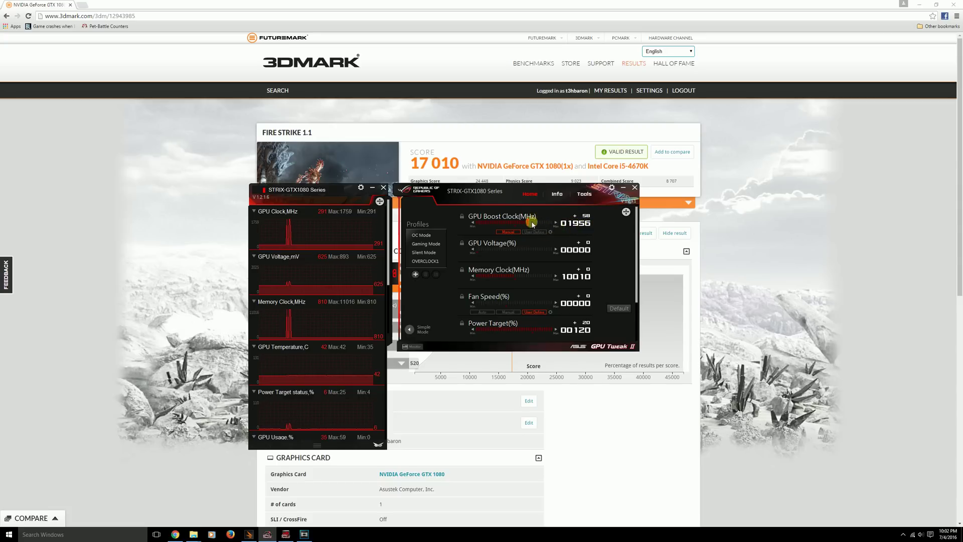
Step: Bring the boost clock back down to 1936 MHz (+38) and apply it
drag(529, 226, 521, 226)
click(614, 321)
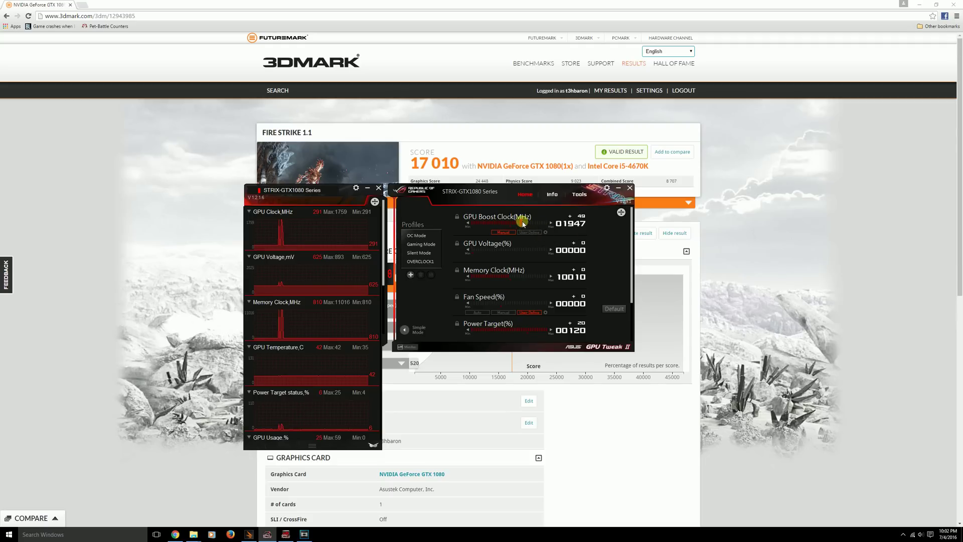
drag(522, 224, 519, 226)
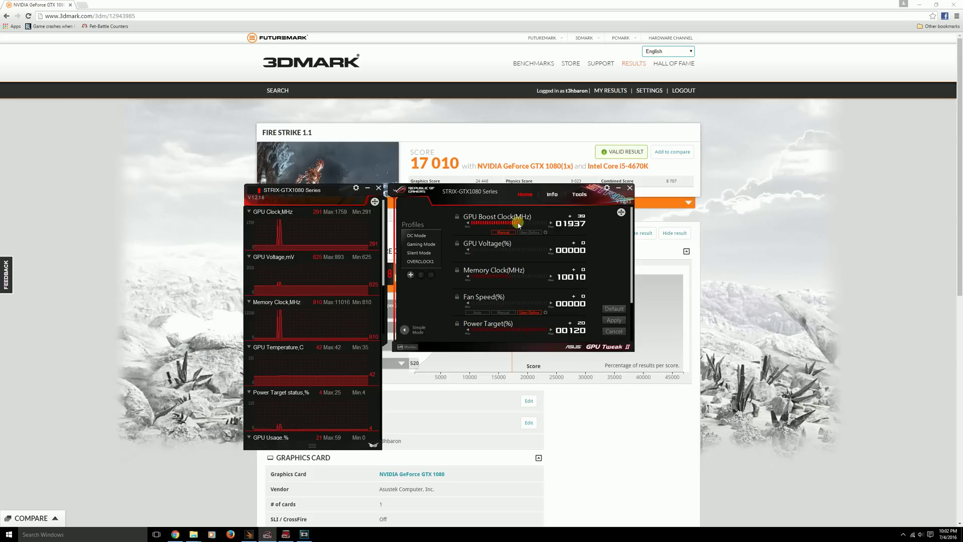
drag(520, 224, 518, 224)
click(608, 320)
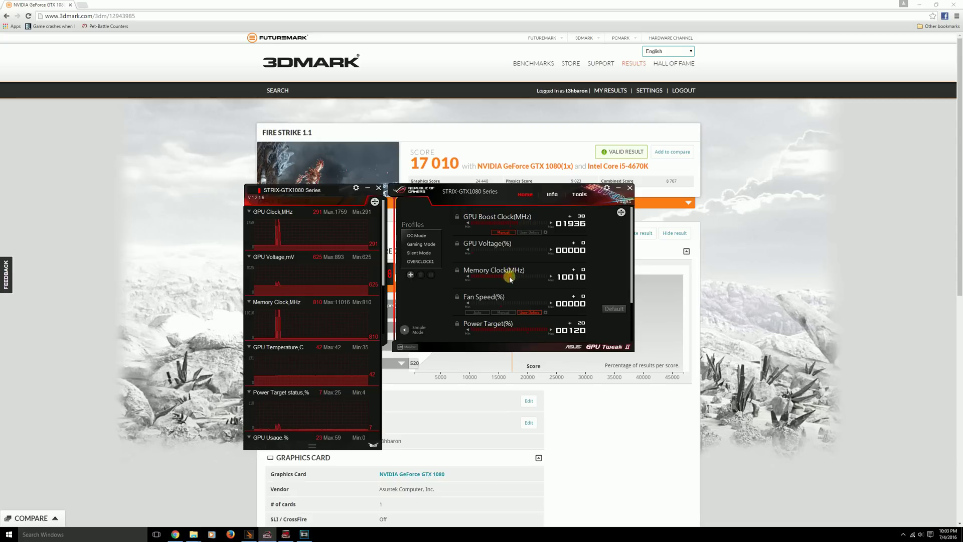
Step: Raise the memory clock in applied stages to 11010 MHz, then drag it back to 10094 MHz (+84)
drag(510, 279, 519, 277)
click(605, 322)
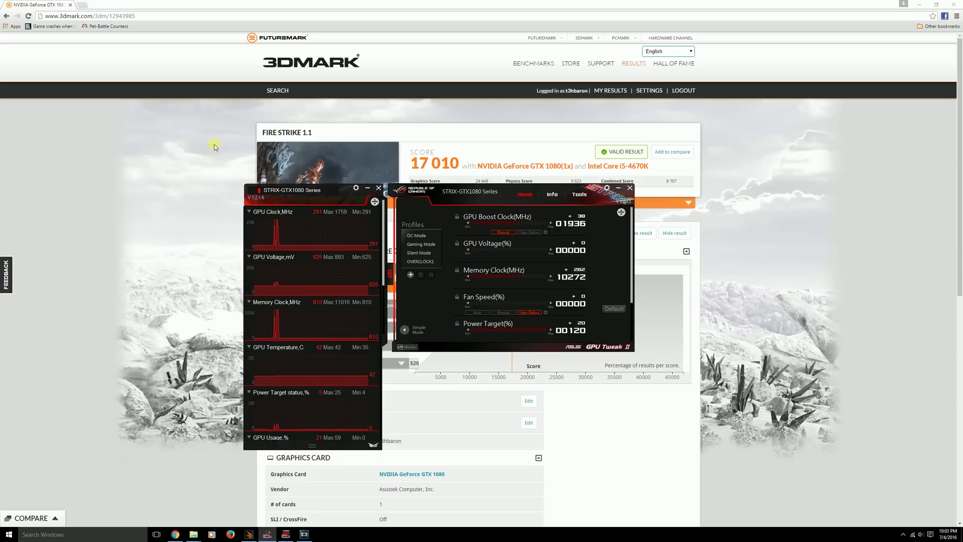
drag(520, 275, 541, 278)
click(605, 321)
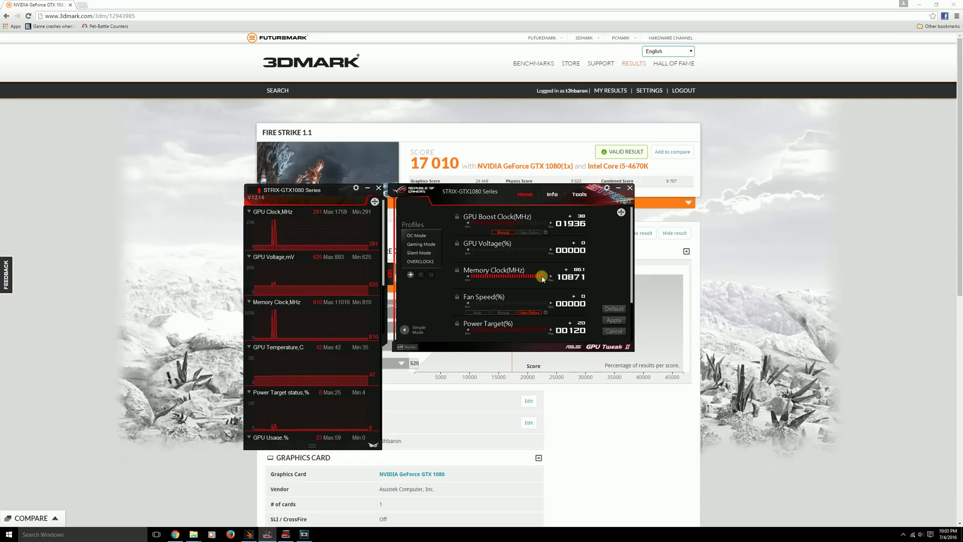
drag(543, 279, 552, 278)
click(614, 320)
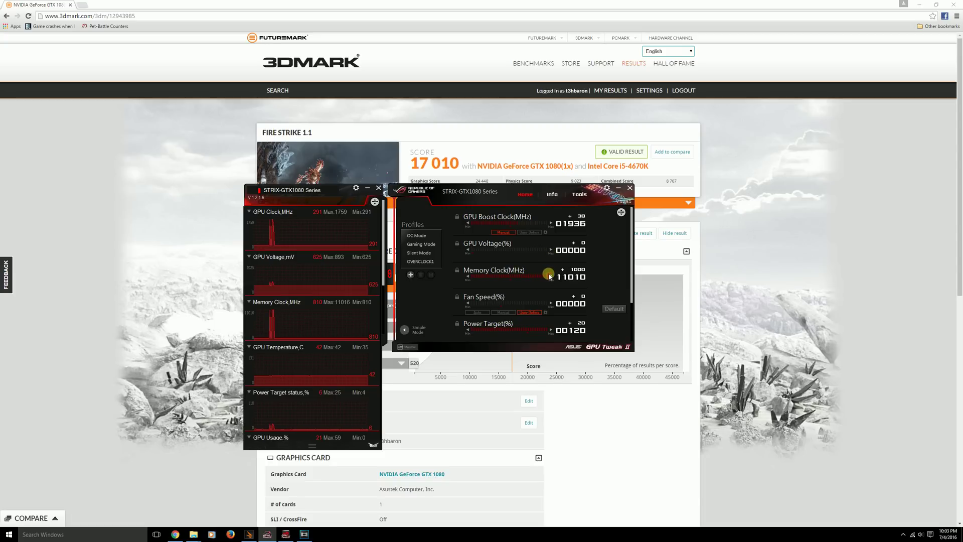
drag(550, 277, 512, 277)
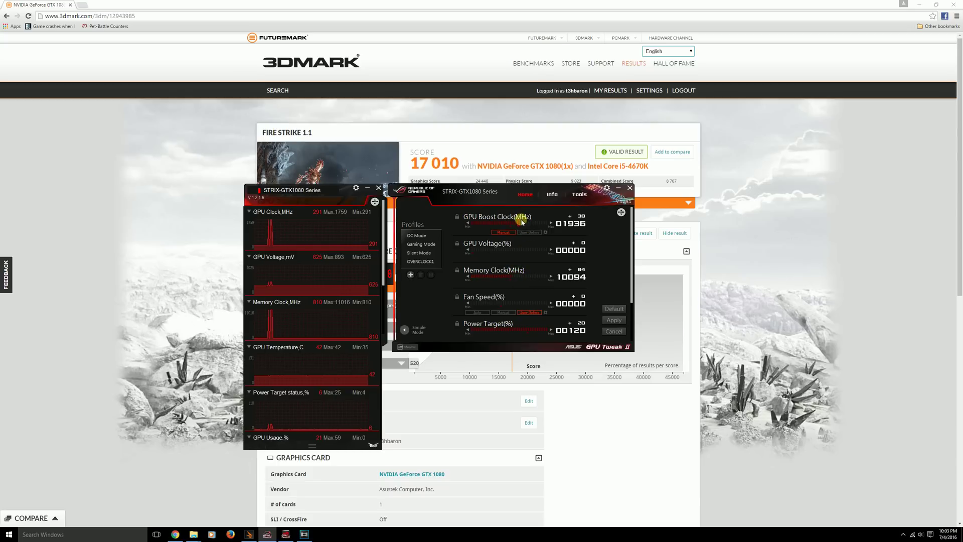
Step: Apply the 10094 MHz memory clock and set the boost clock to 1944 MHz (+46)
click(609, 320)
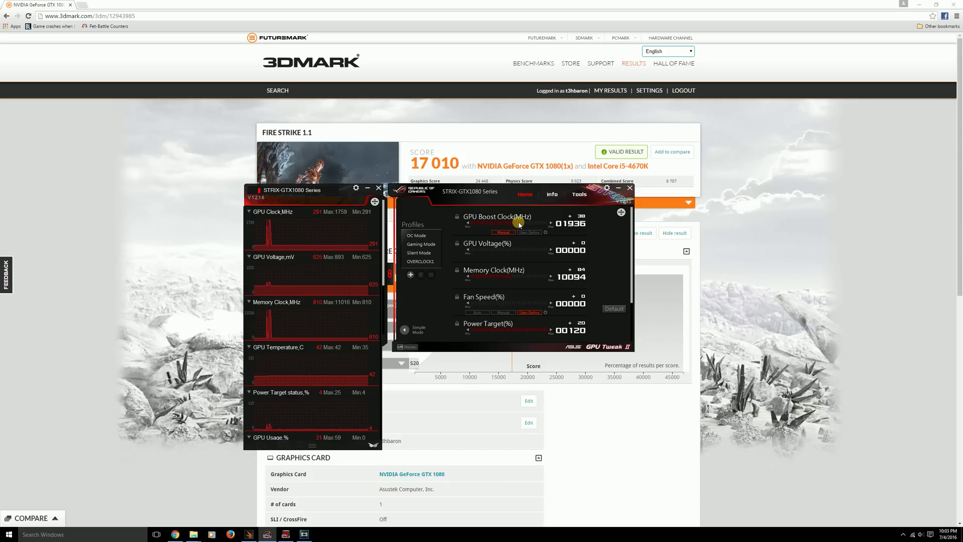
drag(519, 224, 526, 227)
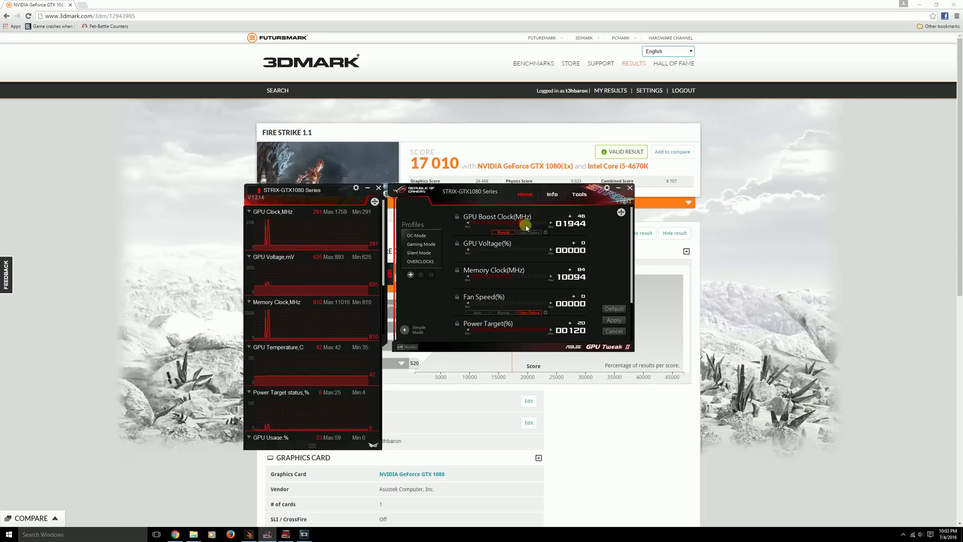
click(614, 320)
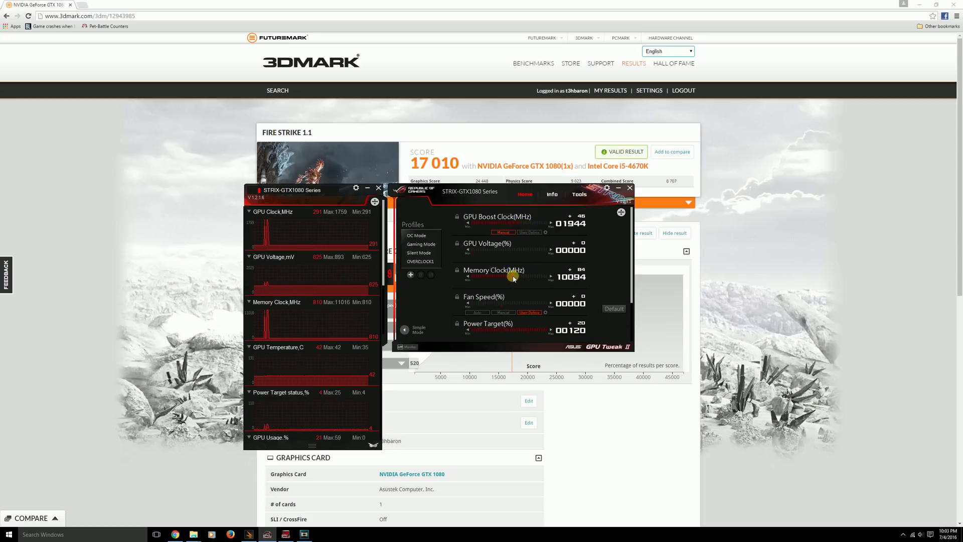
Step: Raise the memory clock in applied stages up to 11010 MHz (+1000)
drag(513, 278, 523, 279)
click(614, 320)
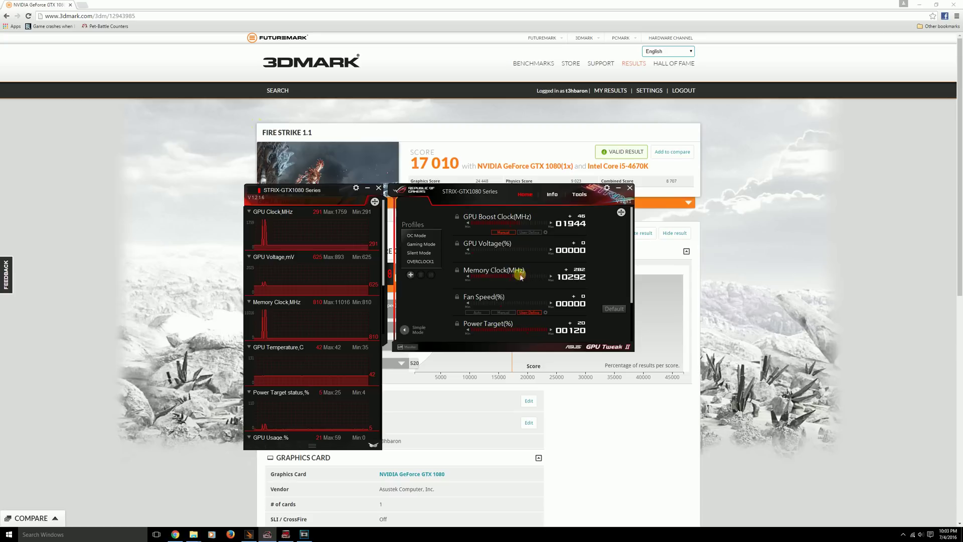
drag(519, 275, 535, 277)
click(615, 320)
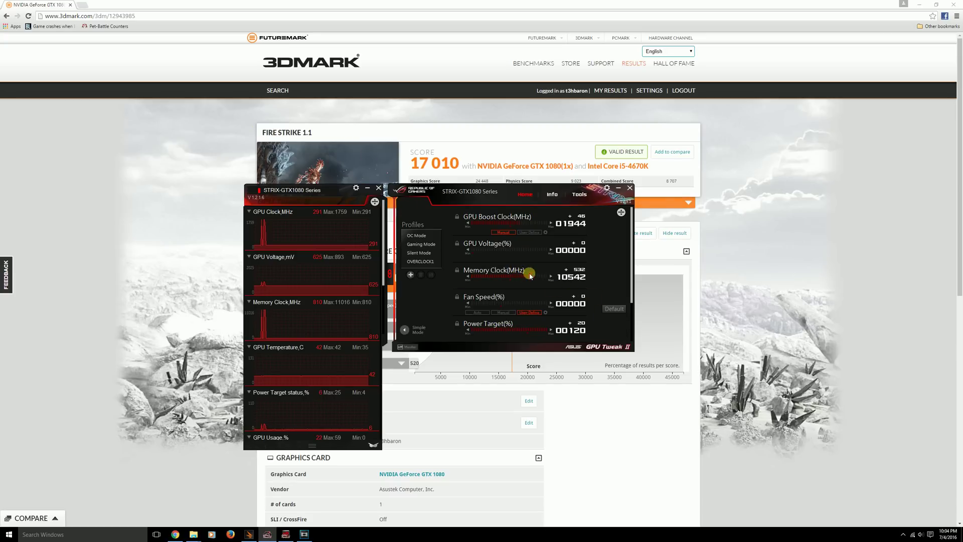
drag(530, 275, 531, 279)
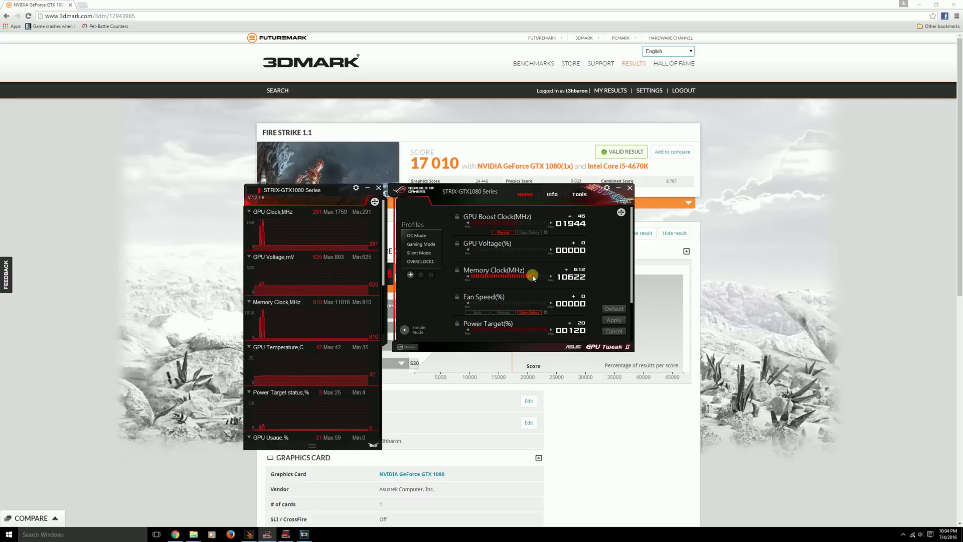
drag(534, 277, 549, 276)
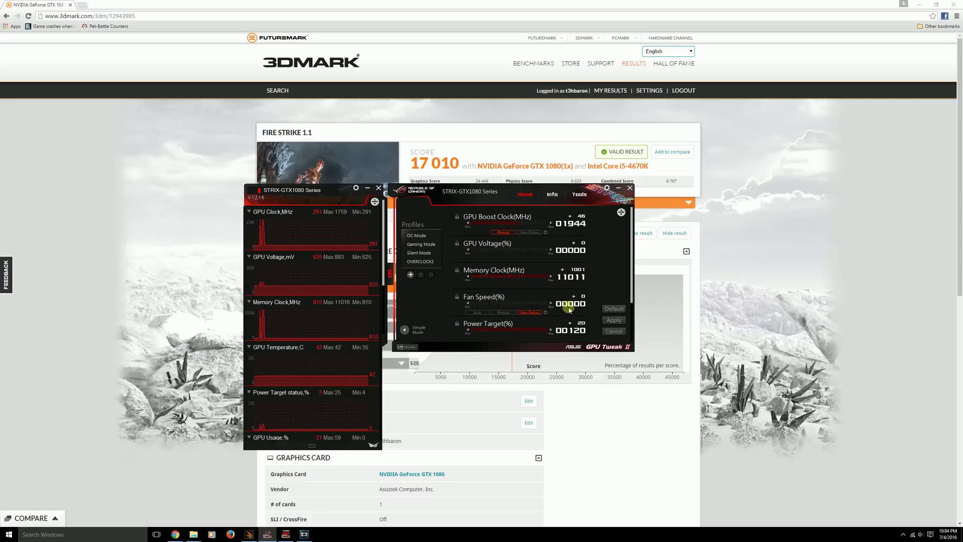
click(611, 322)
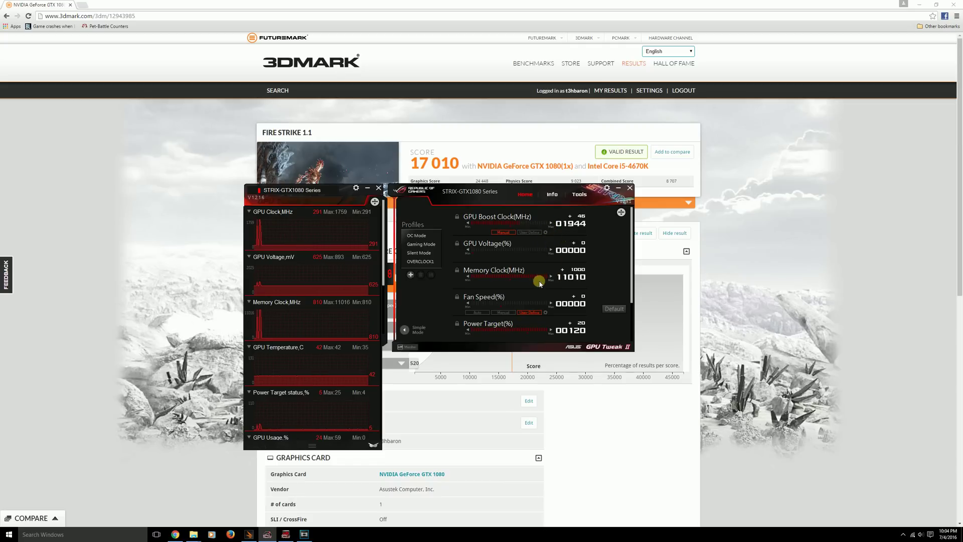
scroll(542, 280, down, 2)
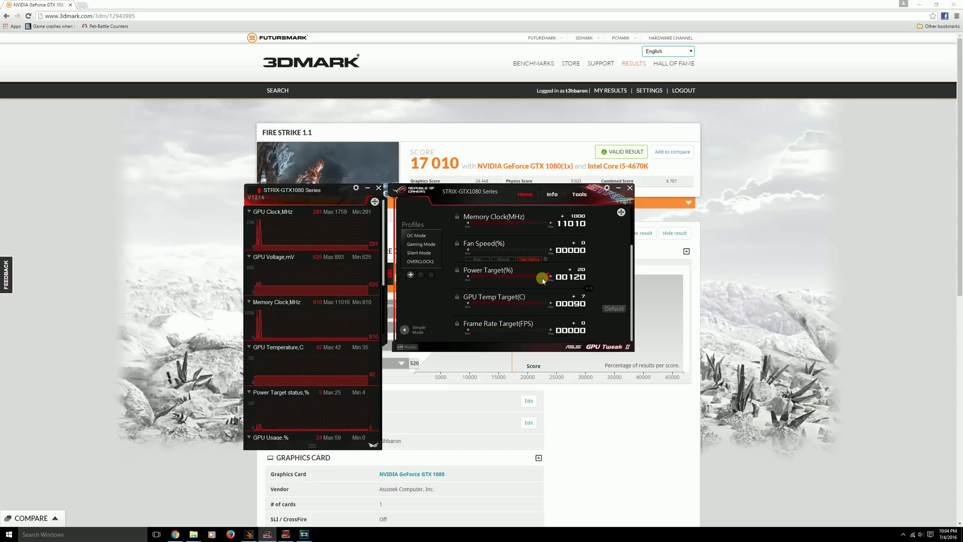
scroll(542, 280, up, 2)
scroll(525, 283, down, 2)
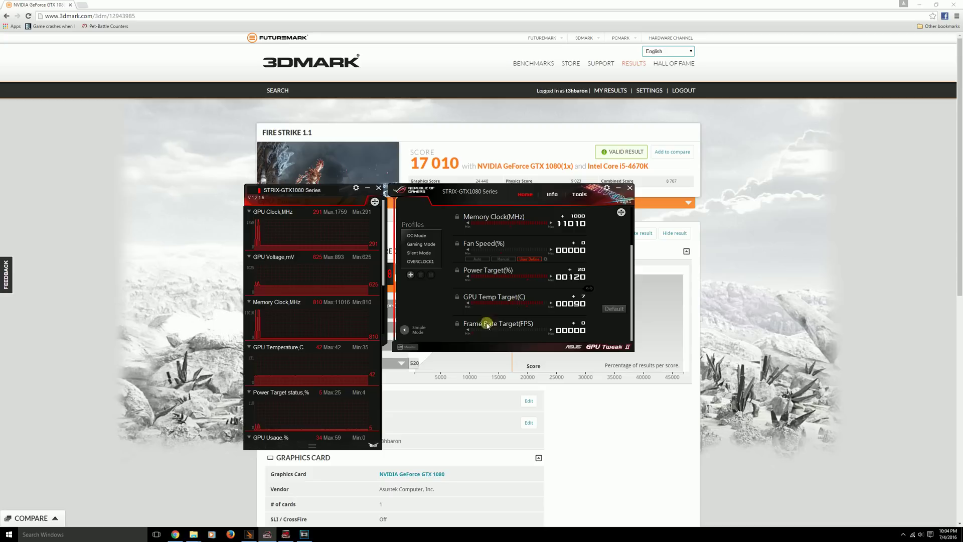
scroll(477, 327, up, 2)
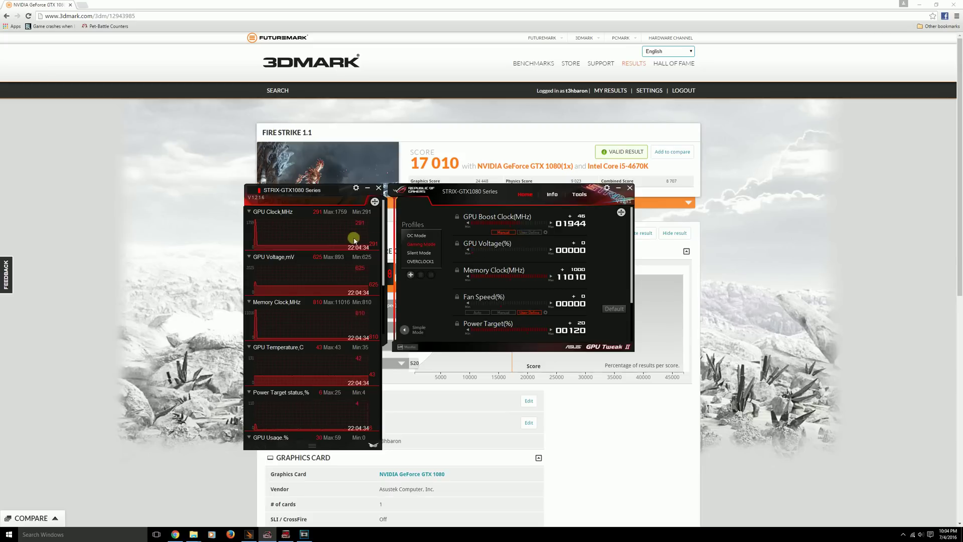
Step: Select and apply the OVERCLOCK1 profile
click(473, 251)
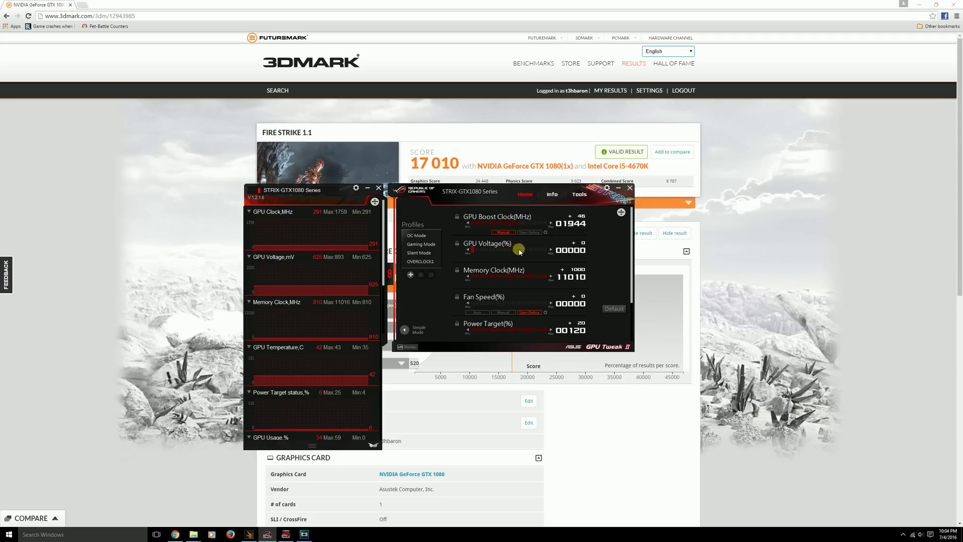
click(425, 262)
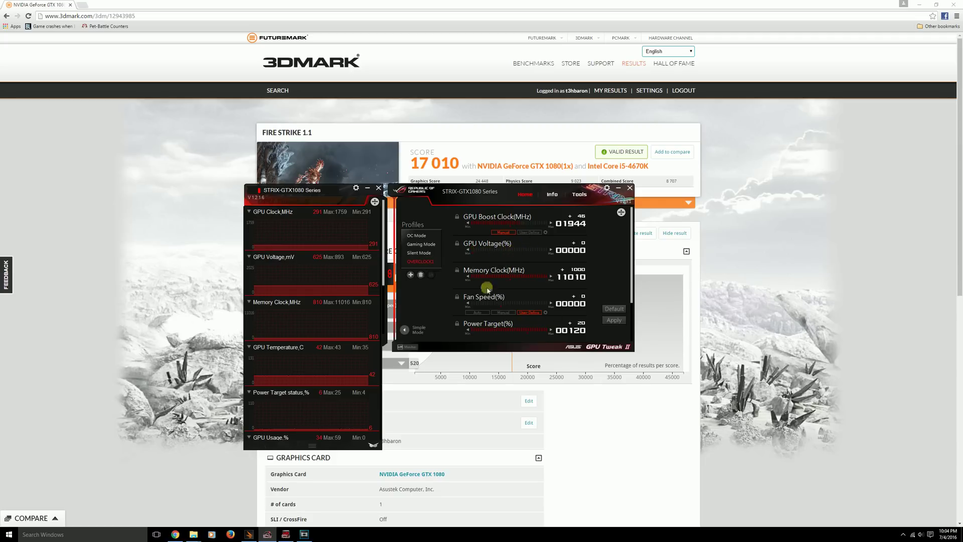
click(609, 322)
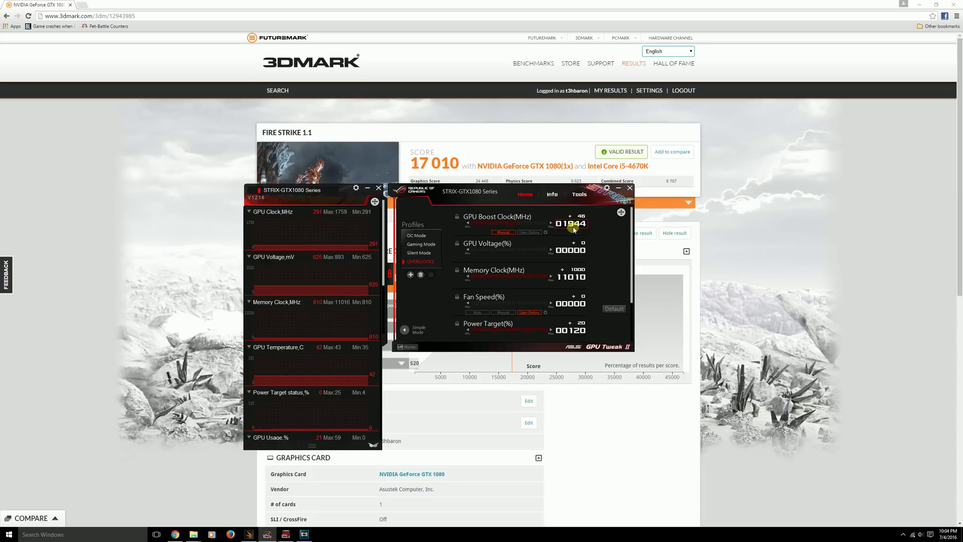
Step: Return to the 3DMark results page and scroll down to the GTX 1080's 2,038 MHz core clock
click(581, 430)
scroll(581, 416, down, 2)
scroll(546, 429, down, 1)
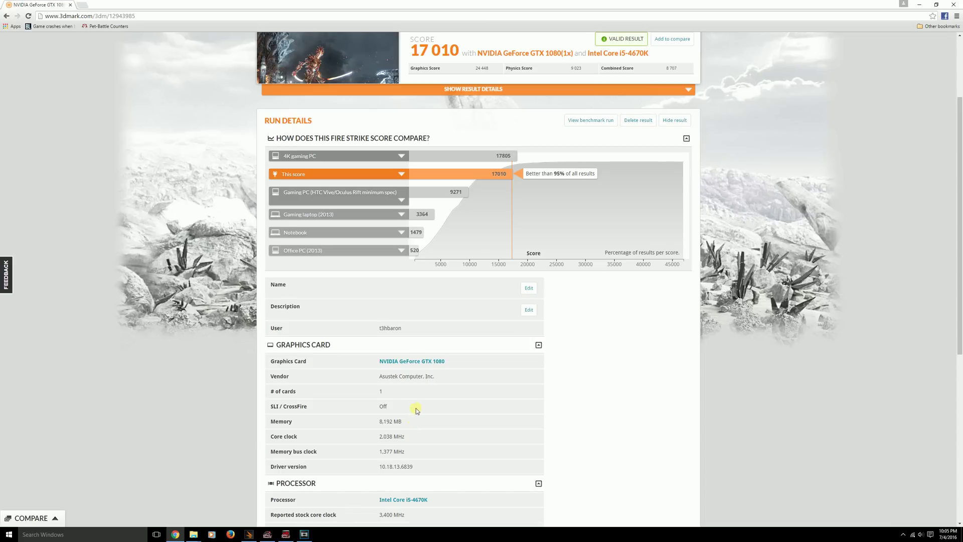
click(285, 535)
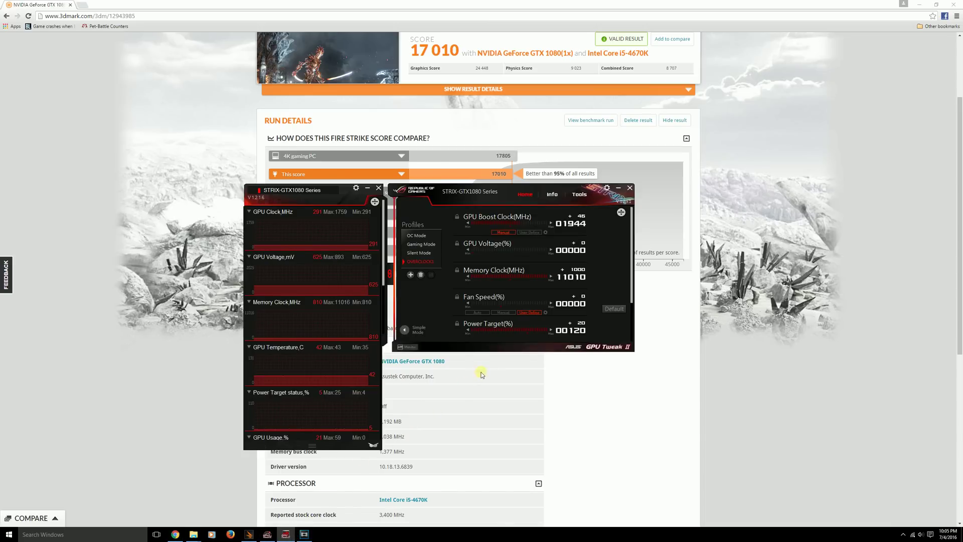
drag(350, 195, 317, 164)
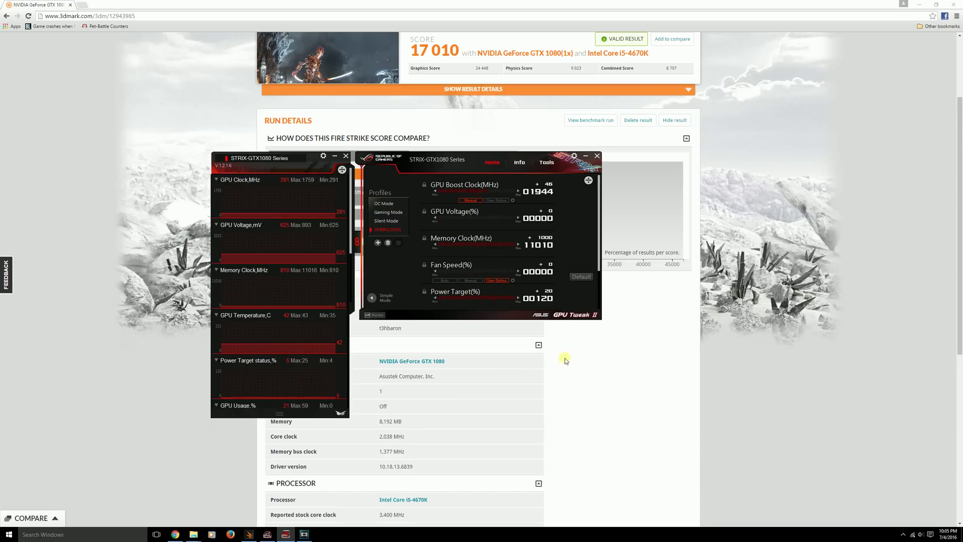
click(539, 196)
click(601, 387)
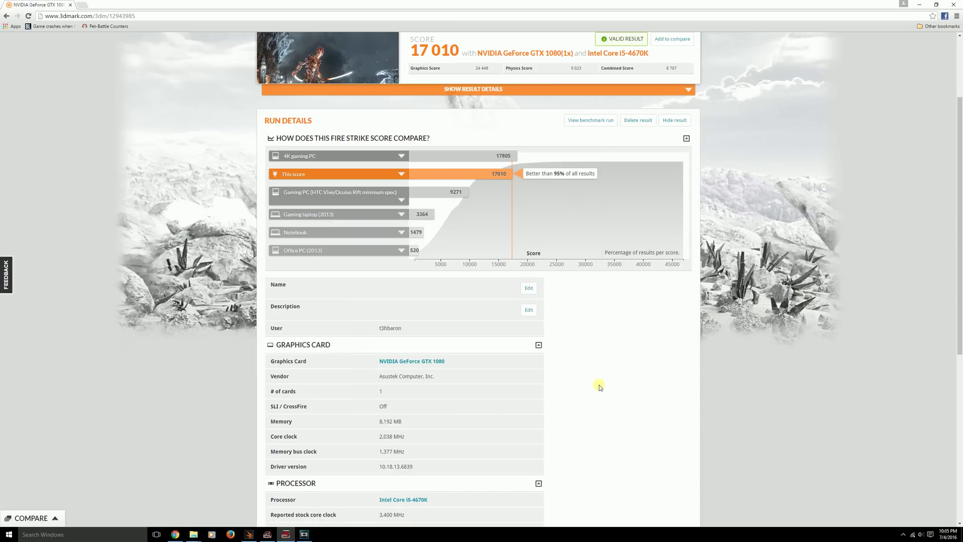
Step: Scroll the Fire Strike result through Graphics Card, Processor and General, then back up
scroll(601, 387, up, 3)
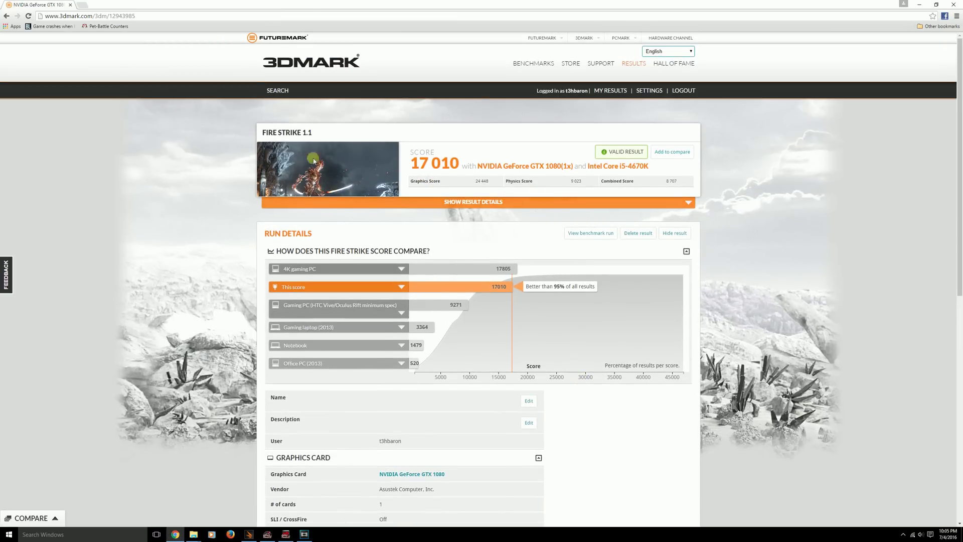
scroll(190, 315, down, 1)
scroll(190, 315, down, 2)
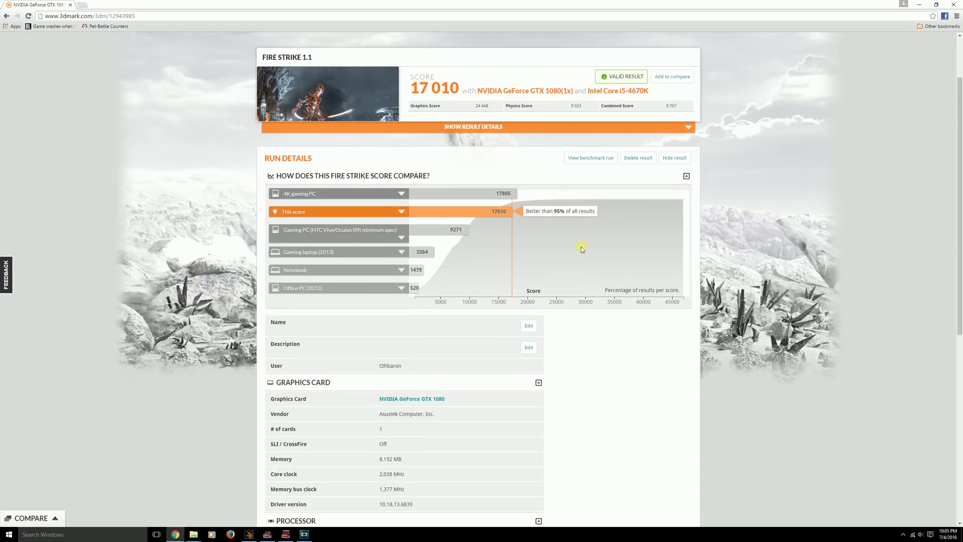
scroll(625, 346, down, 2)
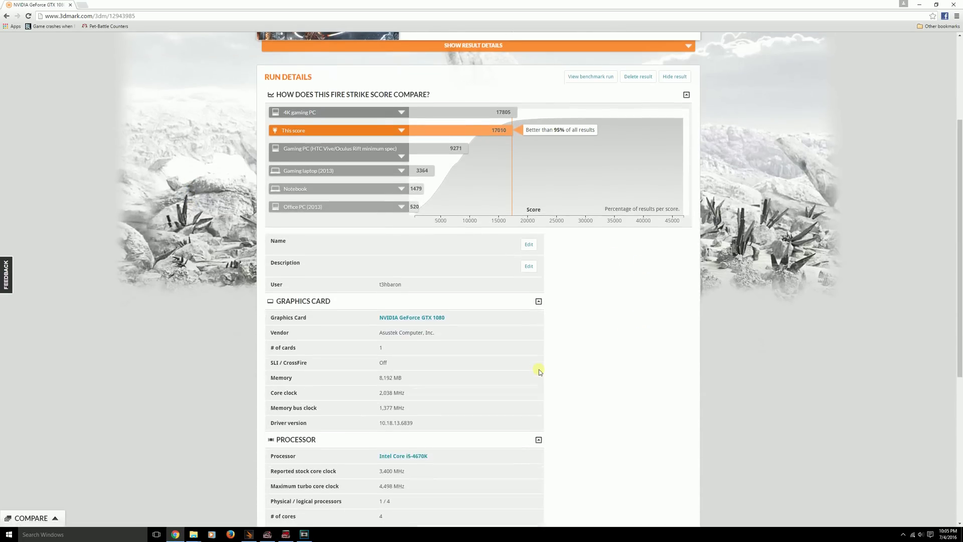
scroll(539, 369, down, 2)
scroll(433, 378, down, 2)
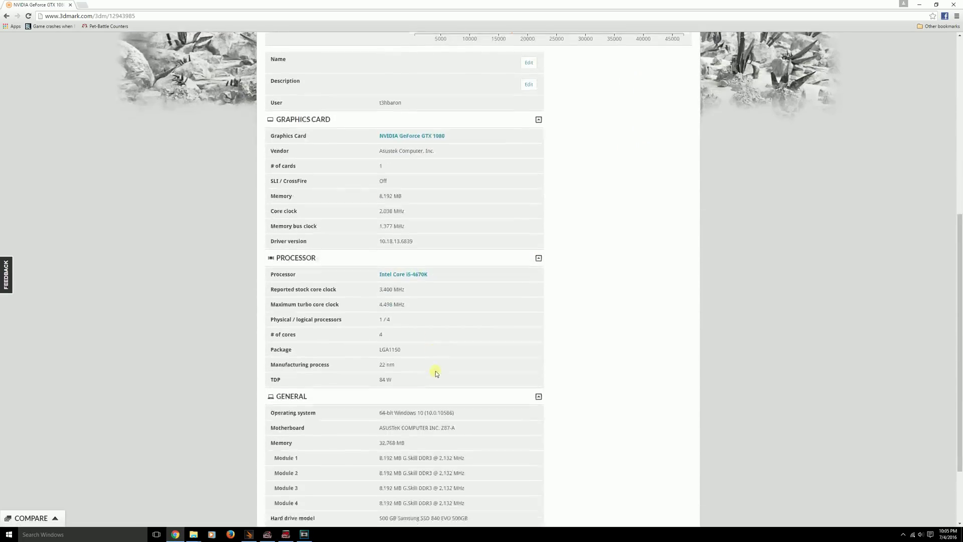
scroll(436, 371, up, 1)
scroll(435, 371, down, 2)
scroll(436, 371, up, 8)
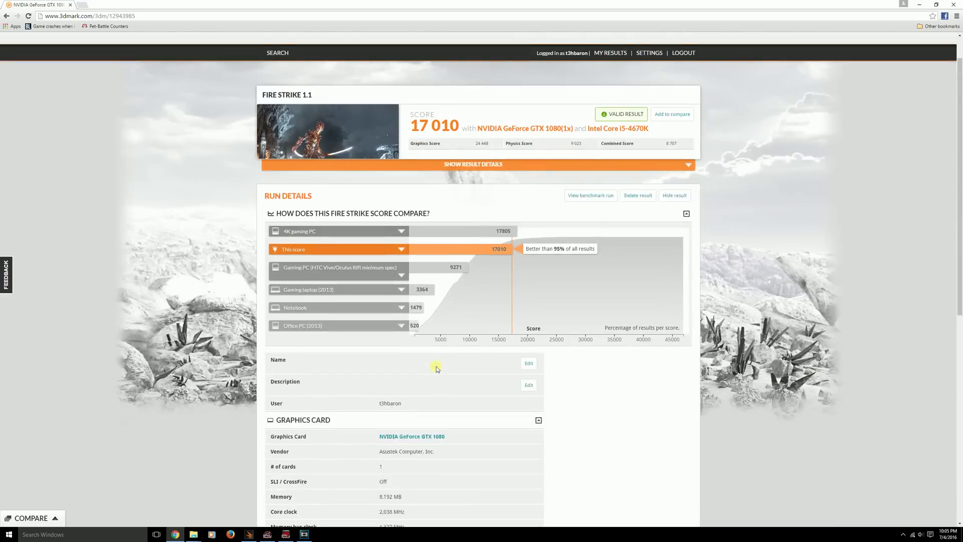
scroll(435, 370, up, 2)
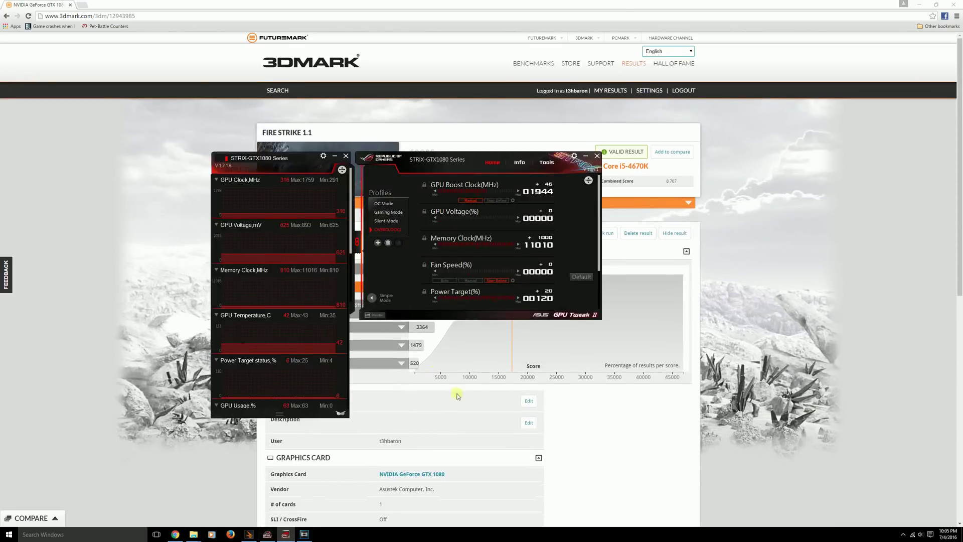